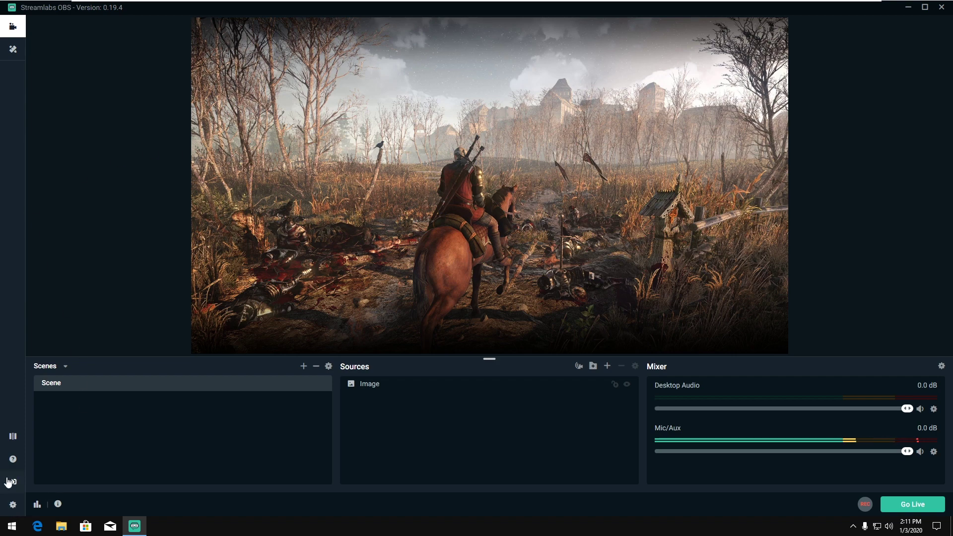
- In Video settings, set the output resolution to 1280x720 with the Bicubic downscale filter
left_click(12, 505)
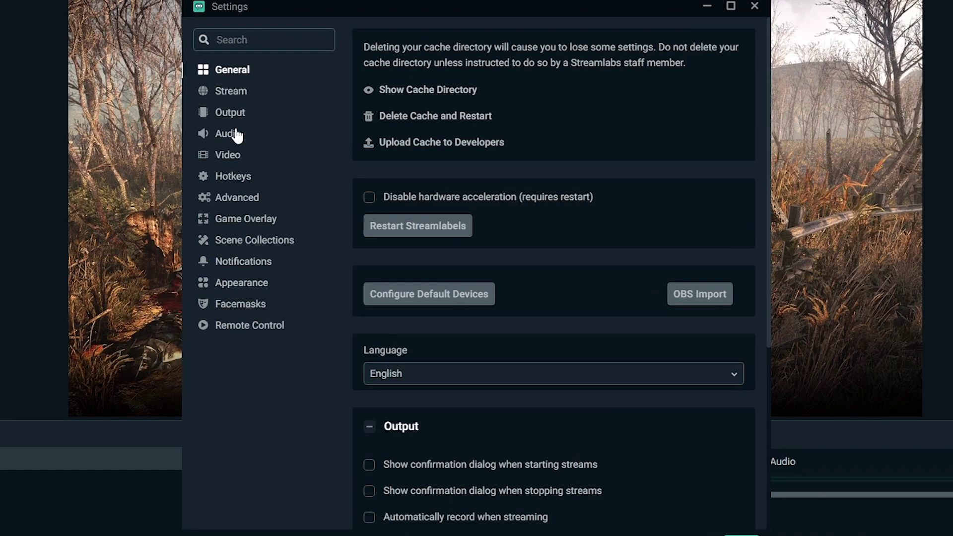
left_click(224, 159)
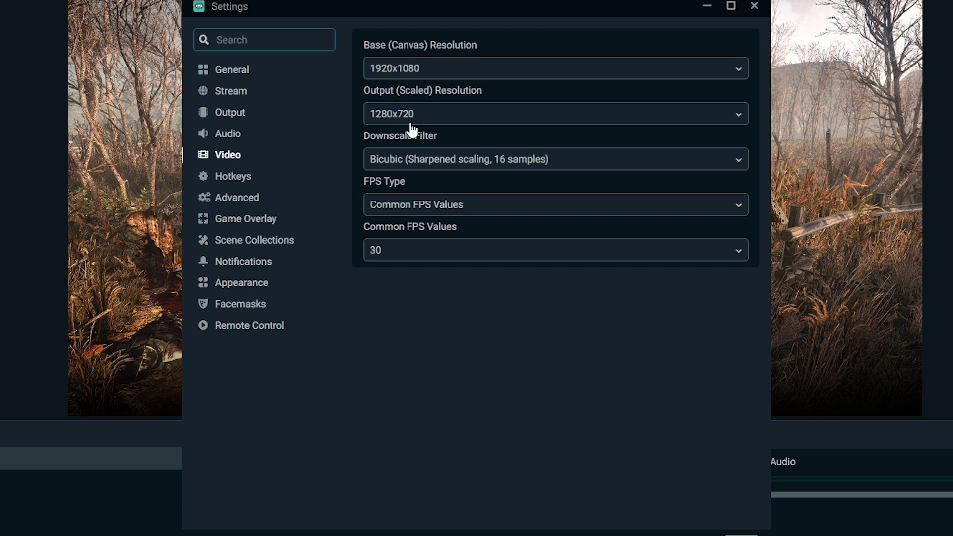
left_click(525, 115)
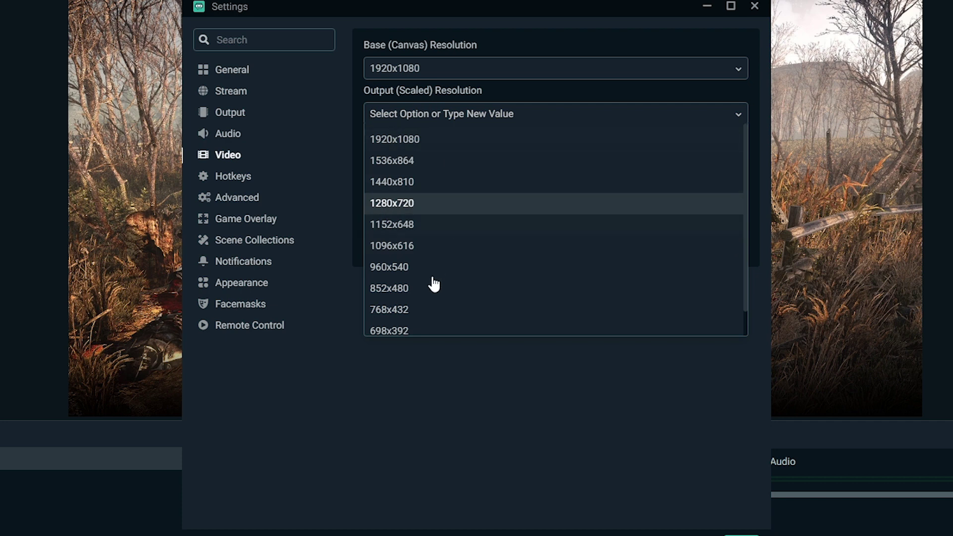
scroll(391, 252, "down", 1)
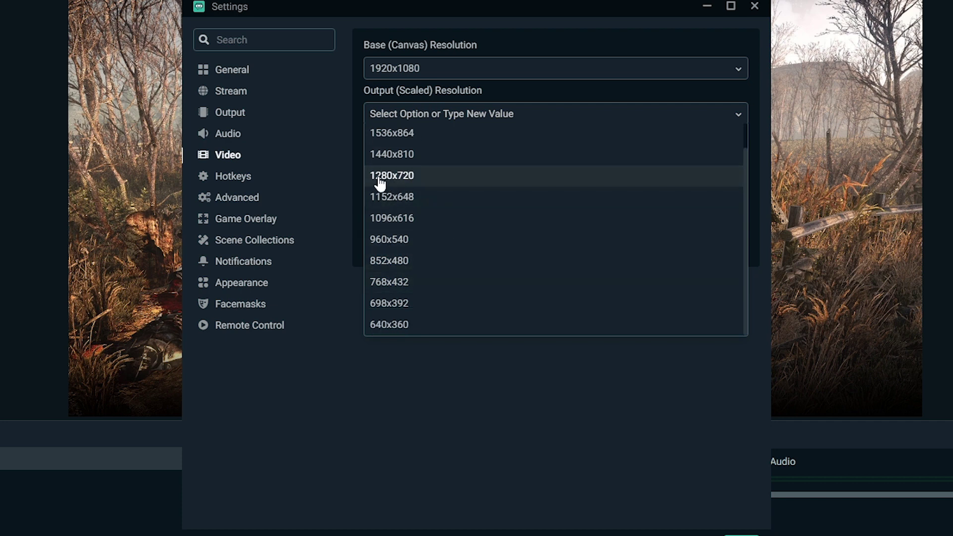
left_click(417, 180)
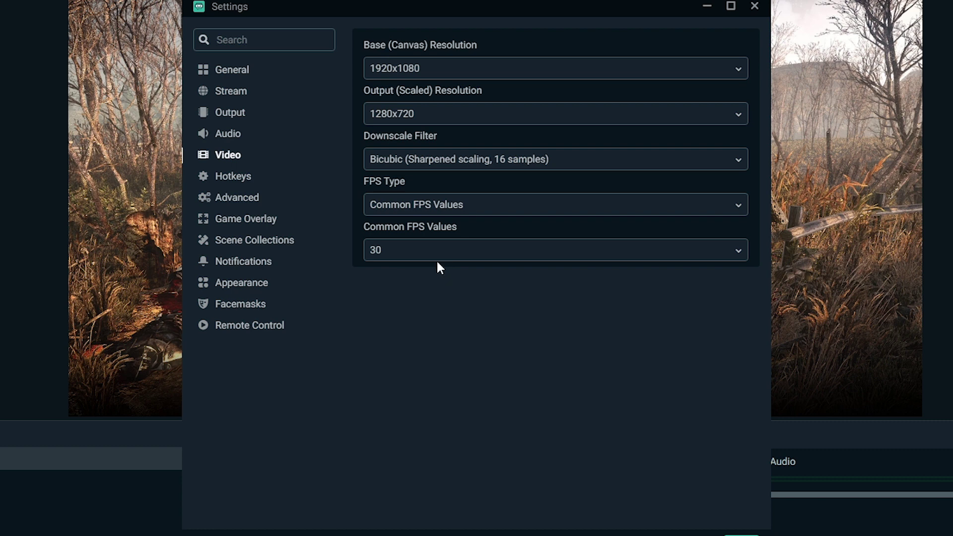
left_click(427, 168)
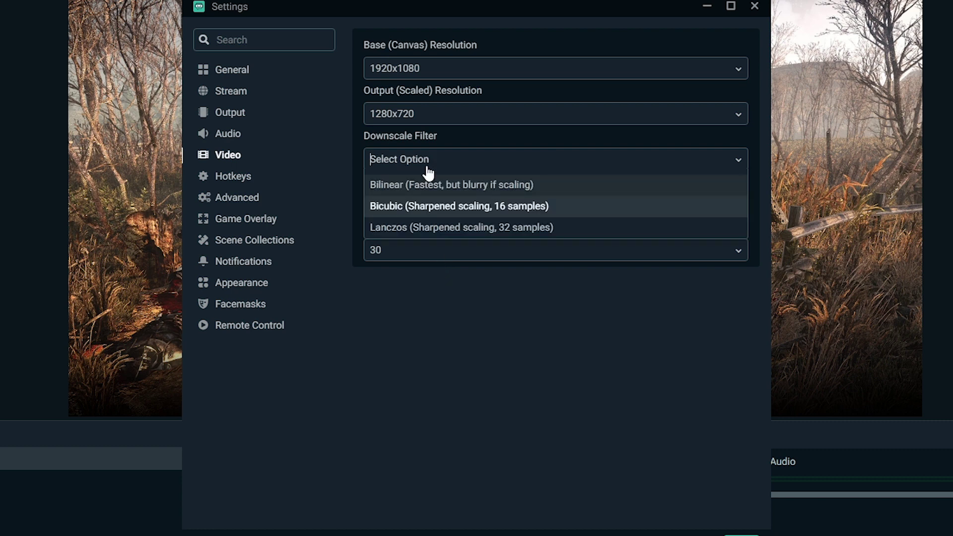
left_click(469, 208)
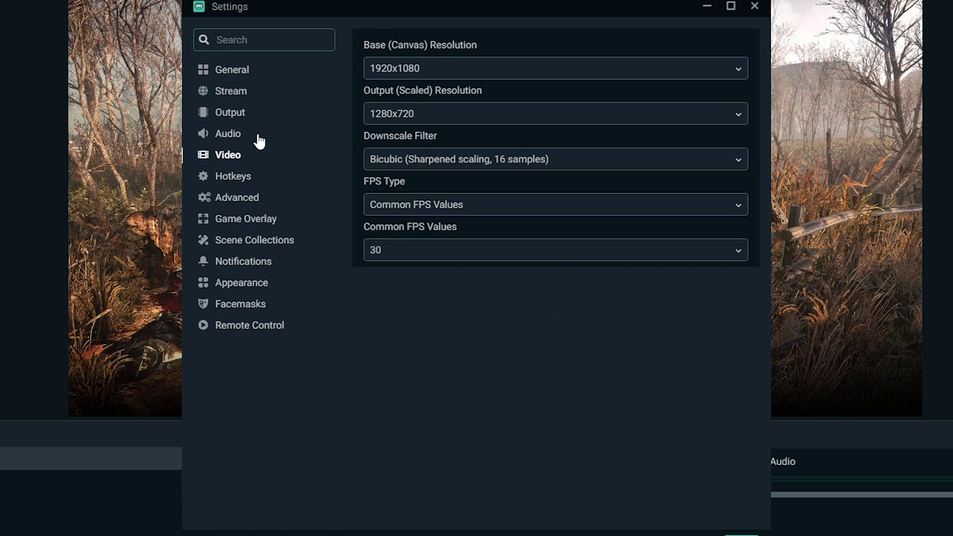
- On the Stream page, review the full streaming service list and keep Twitch as the service
left_click(237, 95)
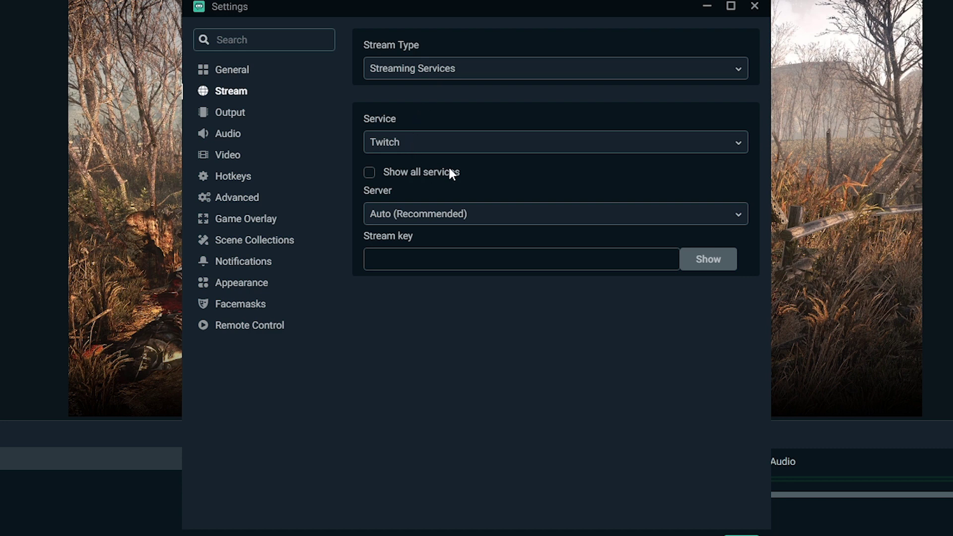
left_click(453, 148)
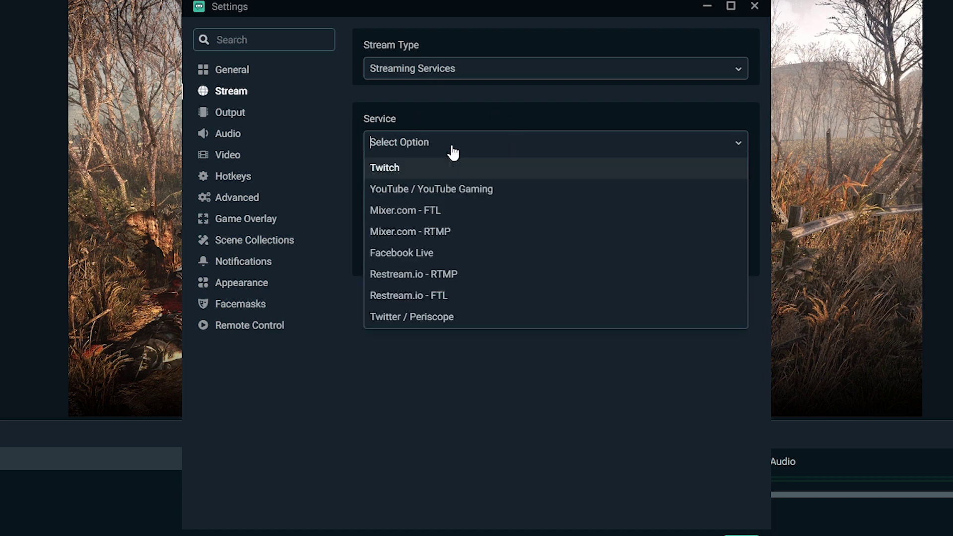
key("Return")
left_click(452, 145)
left_click(432, 121)
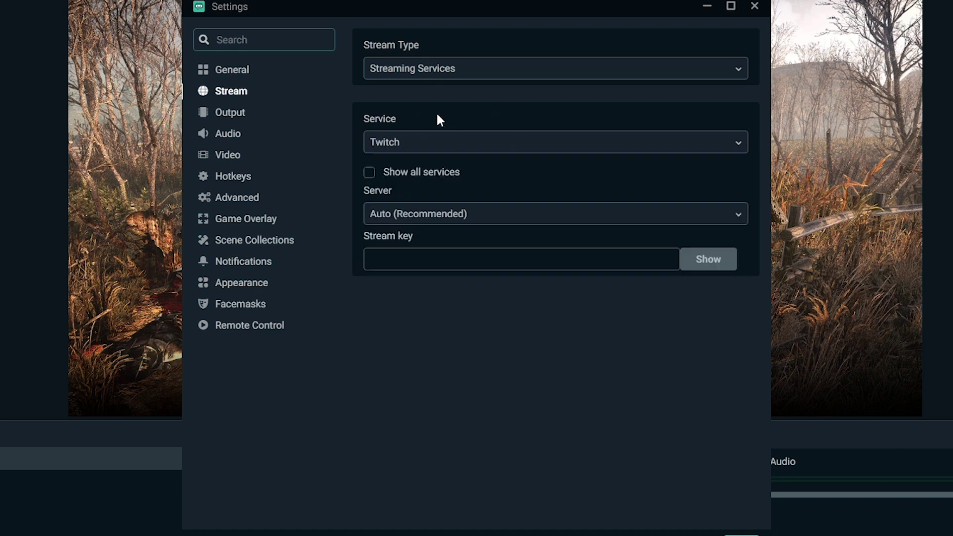
left_click(367, 174)
left_click(405, 145)
scroll(434, 224, "down", 15)
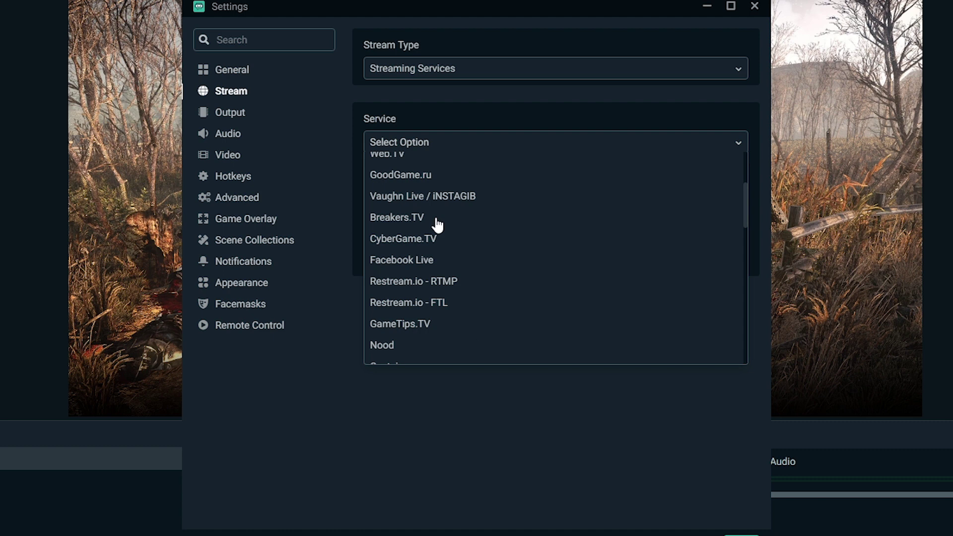
left_click(340, 164)
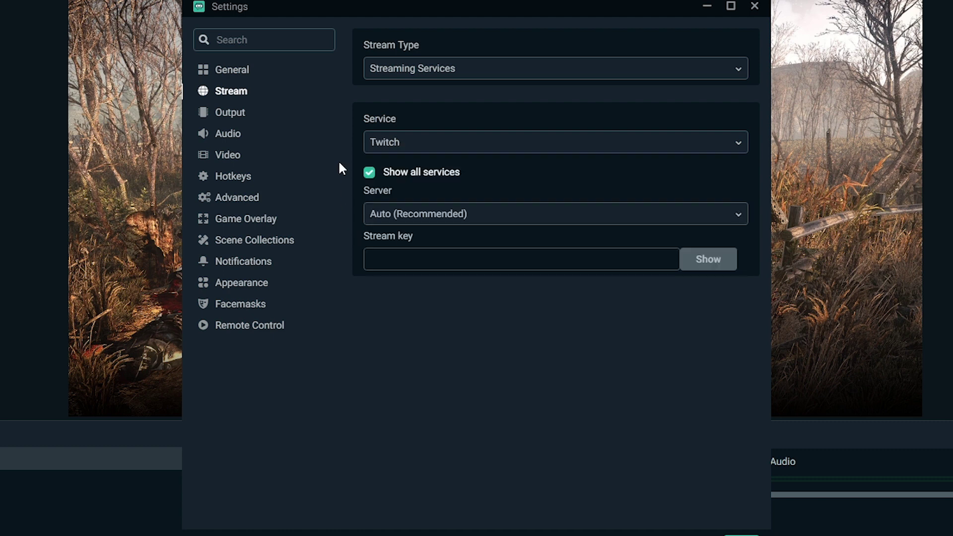
left_click(369, 174)
- Keep Streaming Services as the stream type and the server on Auto (Recommended)
left_click(424, 75)
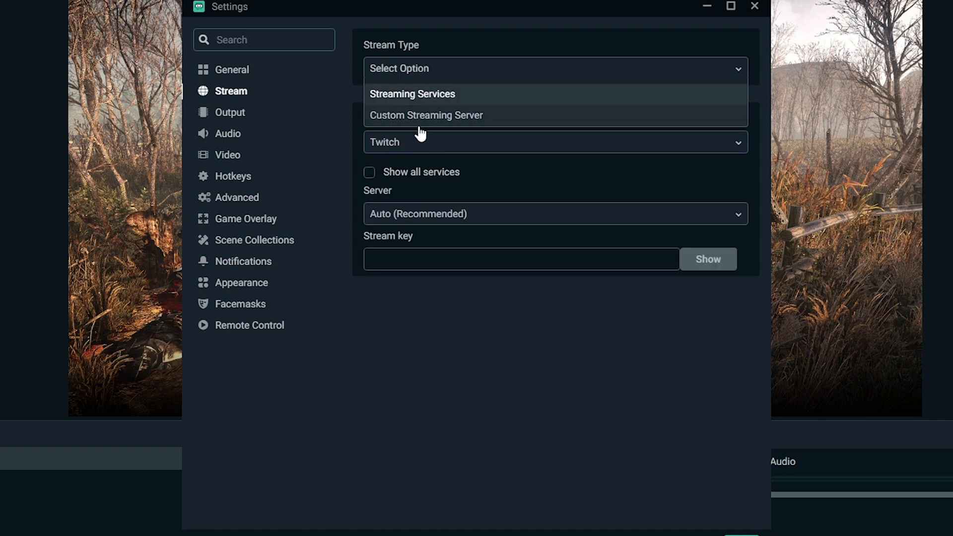
left_click(509, 326)
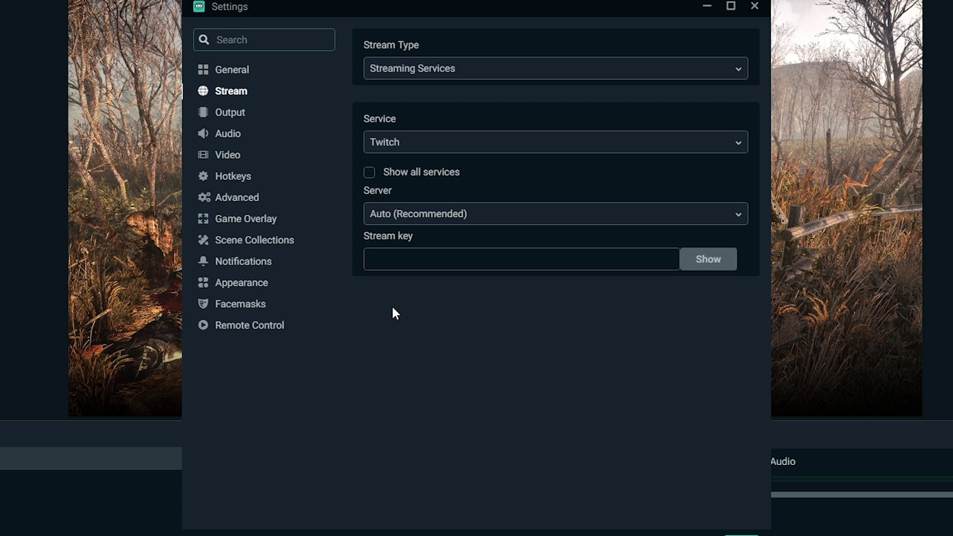
left_click(417, 222)
scroll(469, 342, "down", 10)
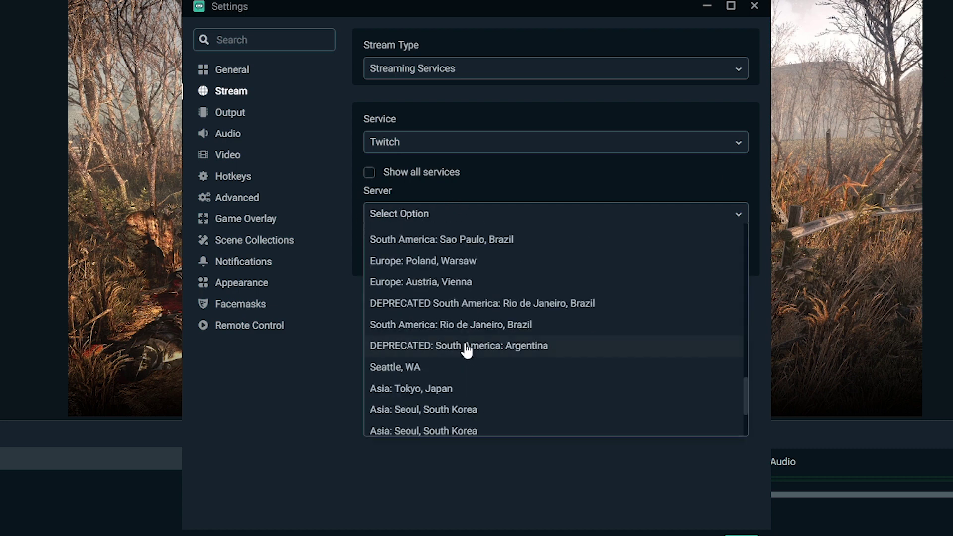
scroll(467, 348, "up", 4)
scroll(467, 347, "up", 5)
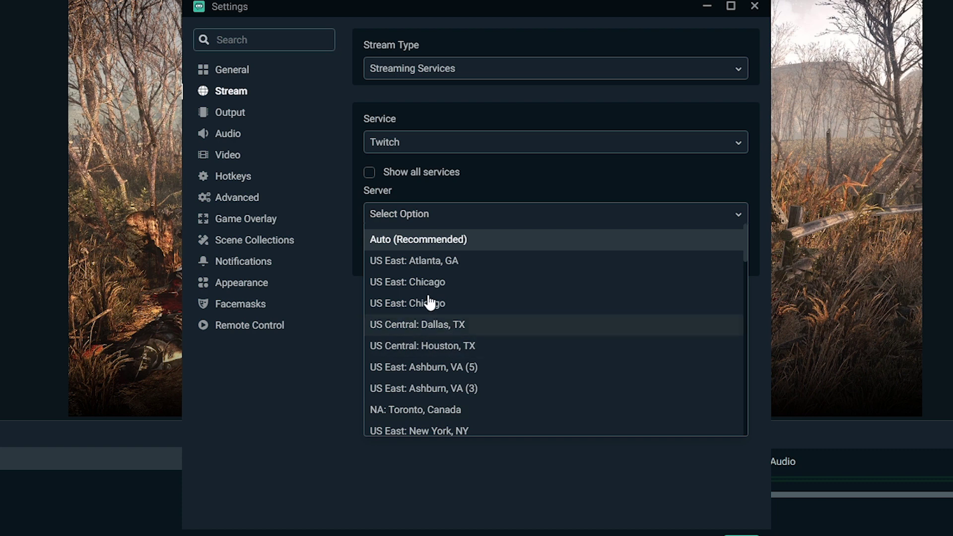
left_click(340, 315)
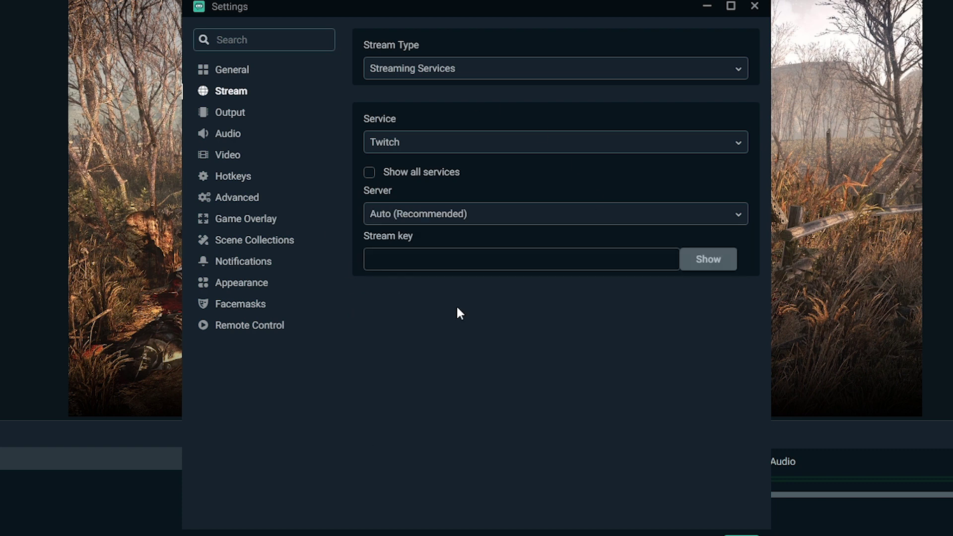
- On the Output page, try the Advanced output mode to review its options
left_click(236, 119)
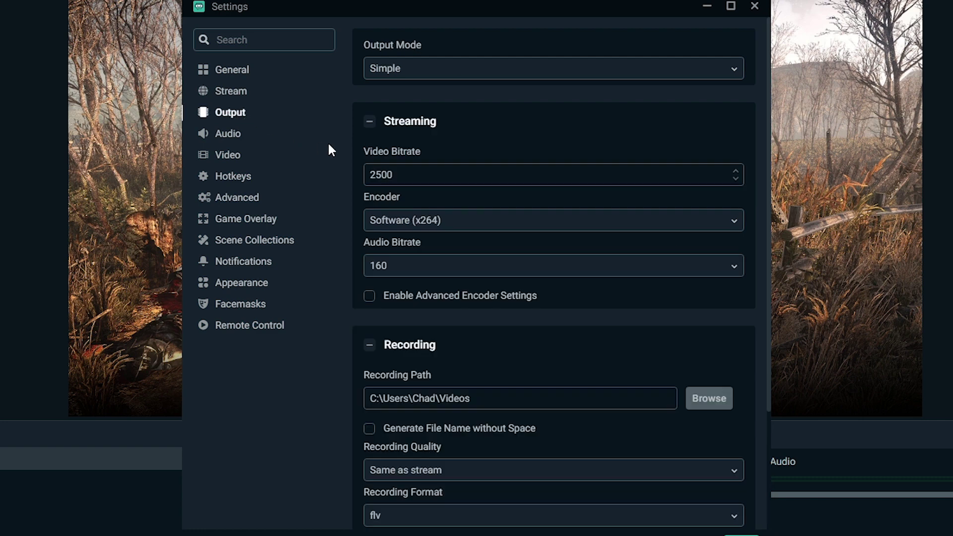
left_click(382, 69)
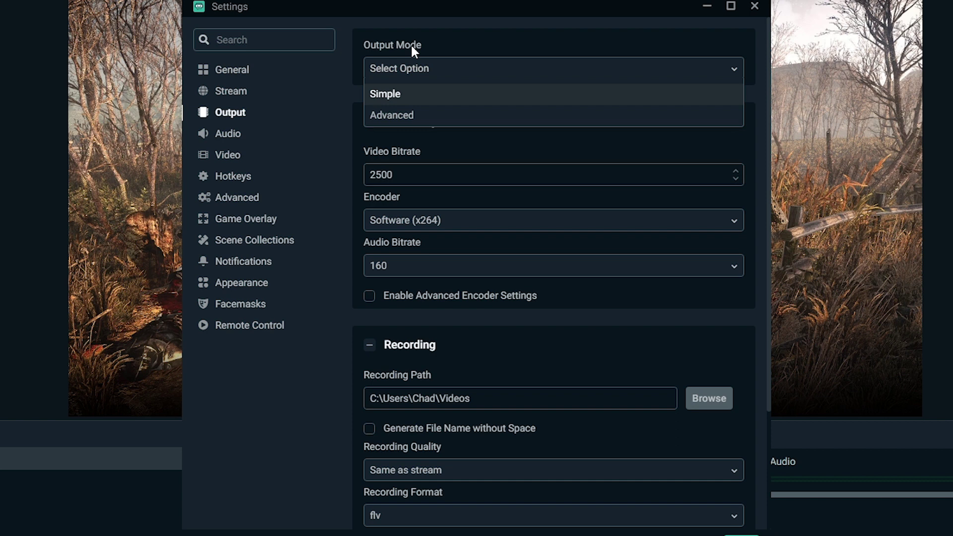
left_click(439, 38)
left_click(425, 69)
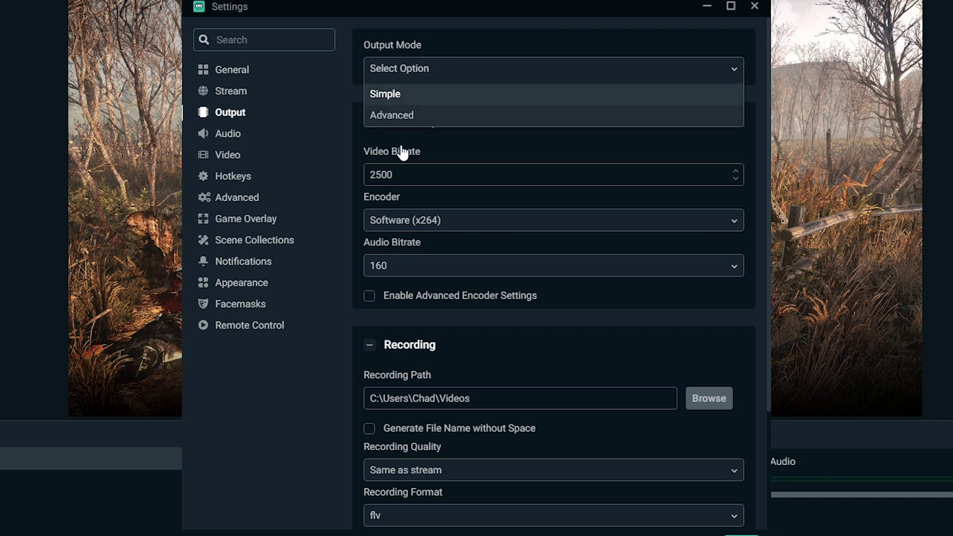
left_click(386, 120)
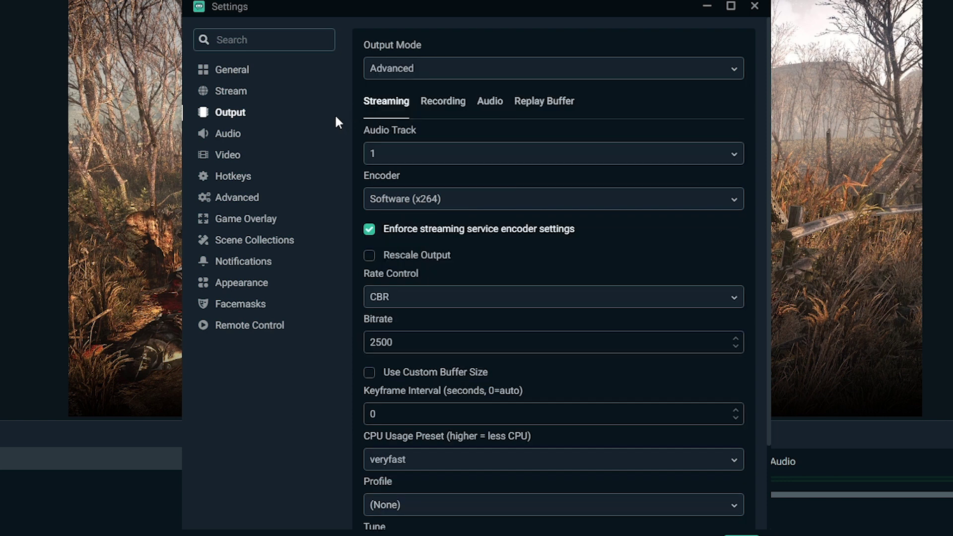
scroll(417, 210, "down", 2)
scroll(440, 246, "up", 2)
- Set the output mode to Simple and collapse the Recording and Replay Buffer sections
left_click(411, 72)
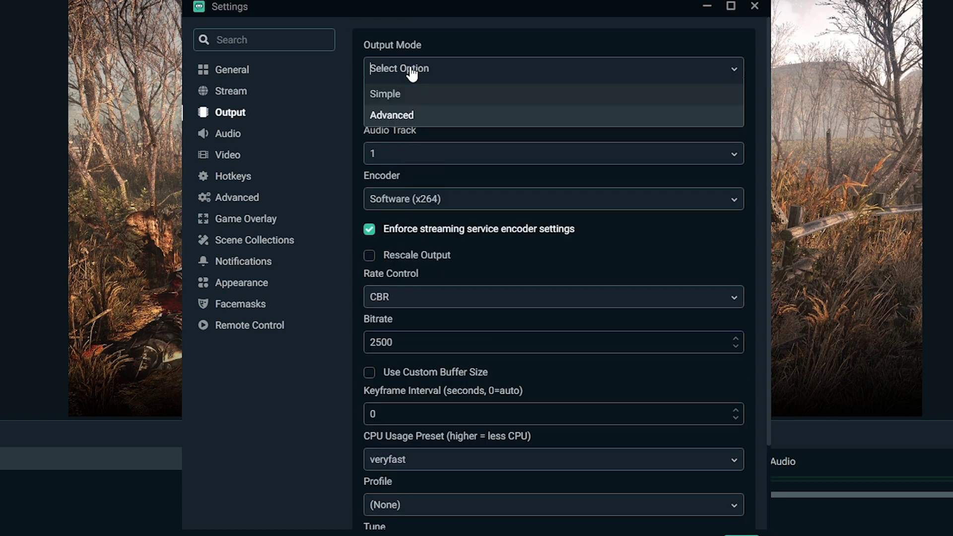
left_click(394, 94)
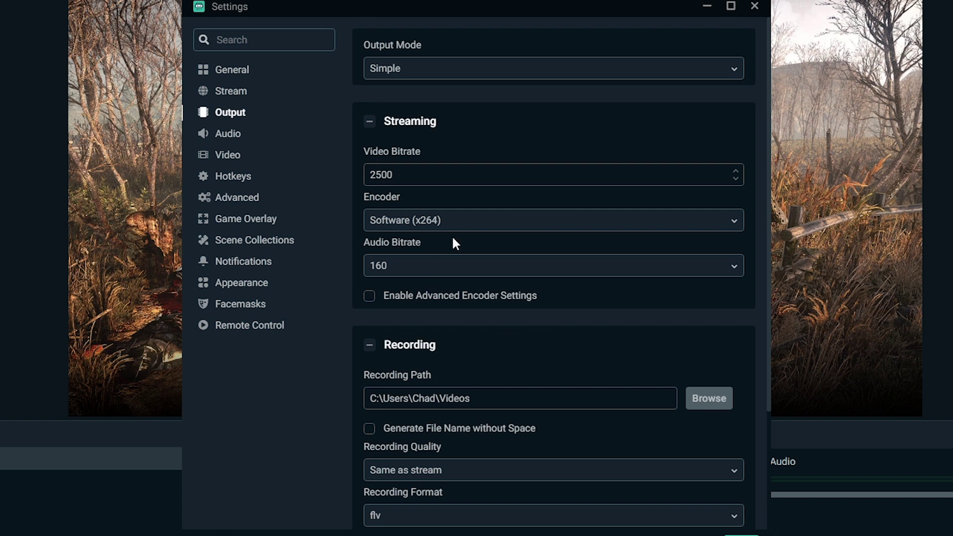
left_click(373, 348)
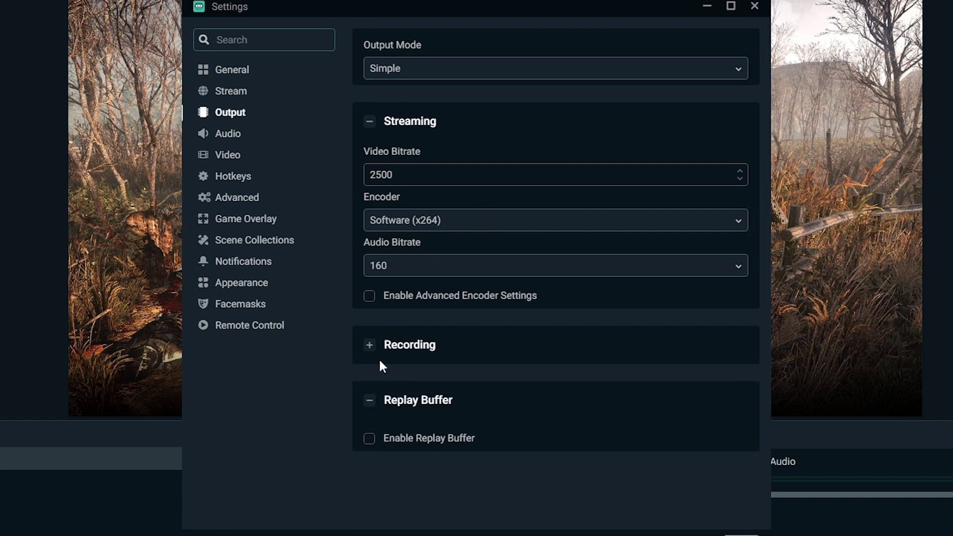
left_click(373, 402)
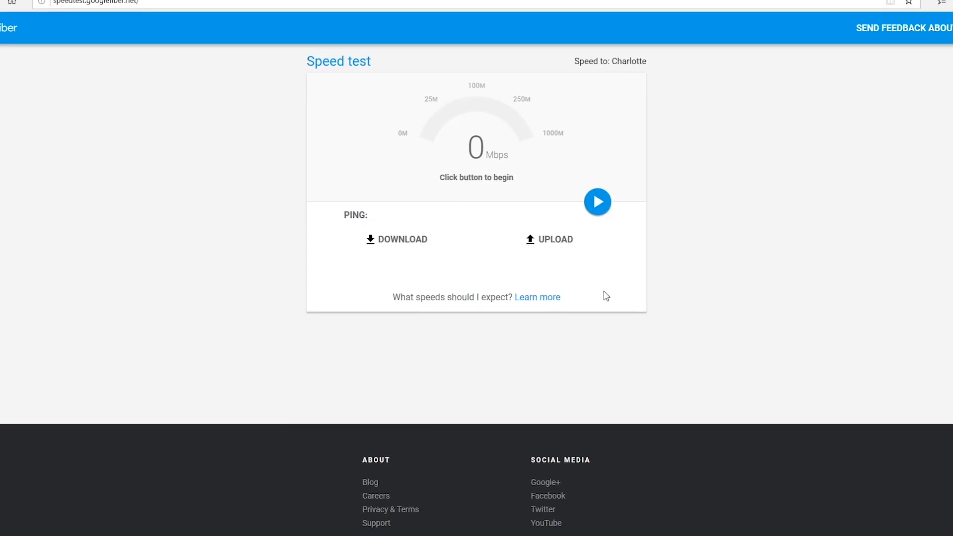
- Run the Google Fiber internet speed test
left_click(598, 201)
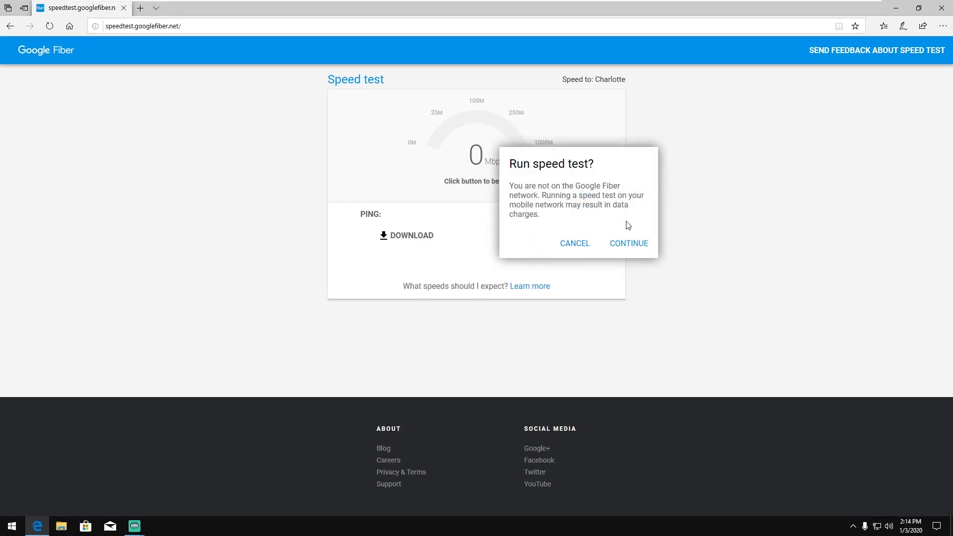
left_click(630, 242)
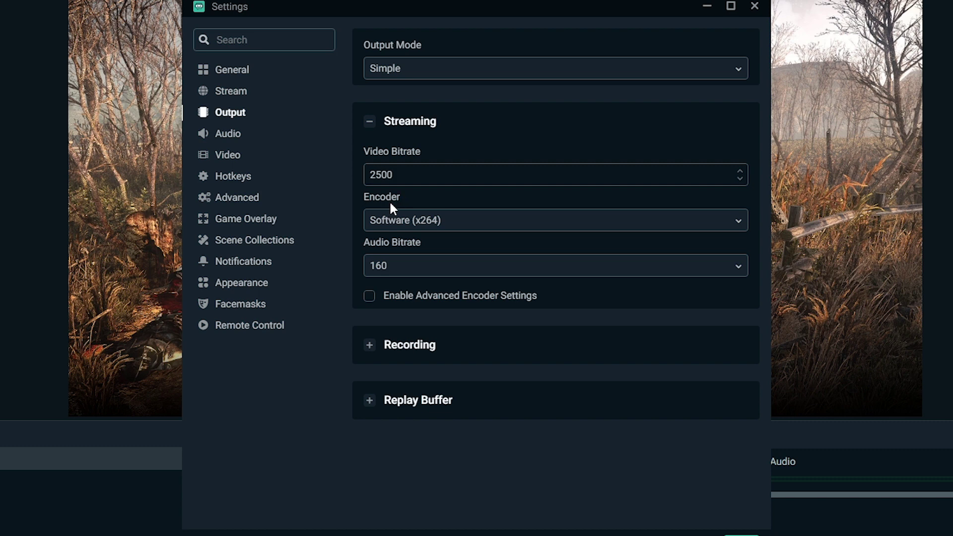
- Change the streaming video bitrate from 2500 to 4000
left_click_drag(393, 175, 262, 163)
type("4000")
key("Home")
key("shift+End")
type("2000")
key("ctrl+a")
left_click(392, 175)
key("ctrl+a")
type("4000")
left_click(523, 230)
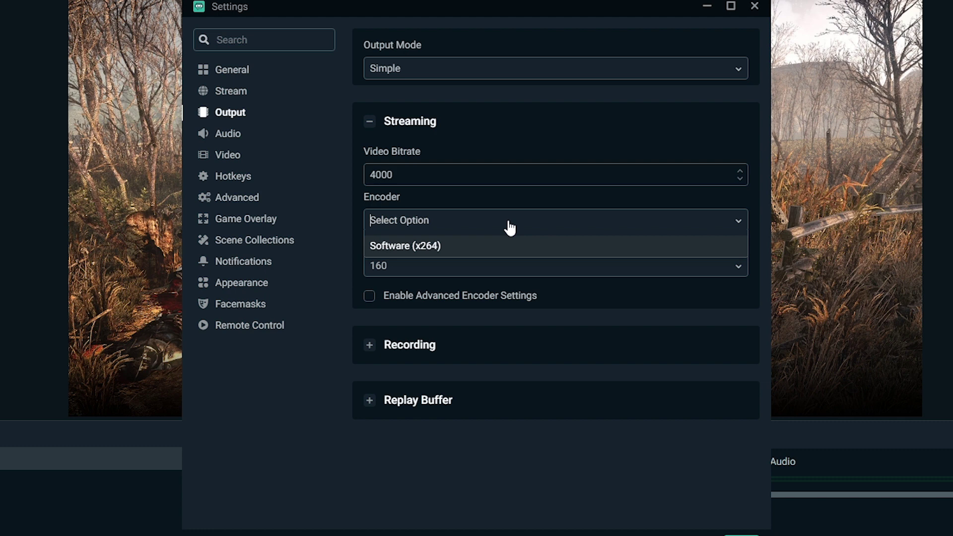
left_click(507, 243)
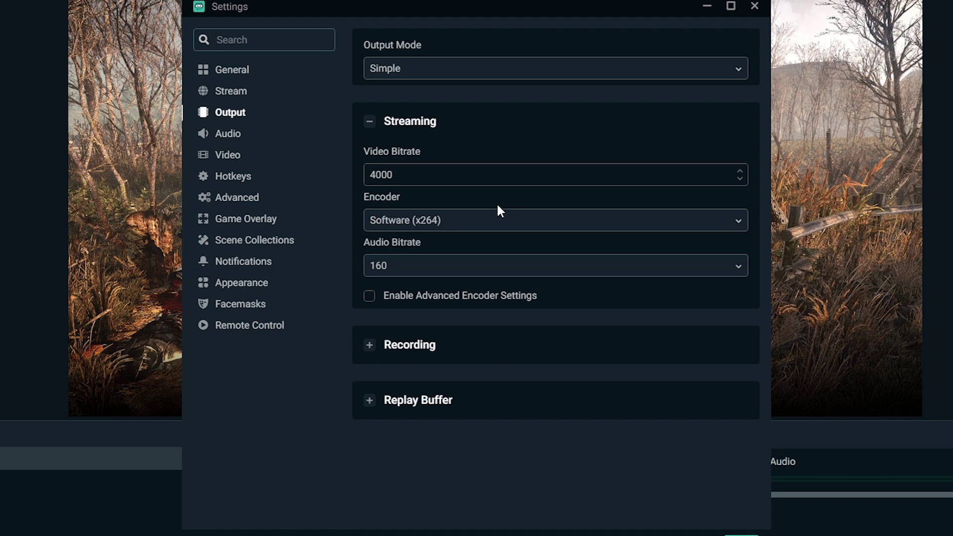
left_click(464, 229)
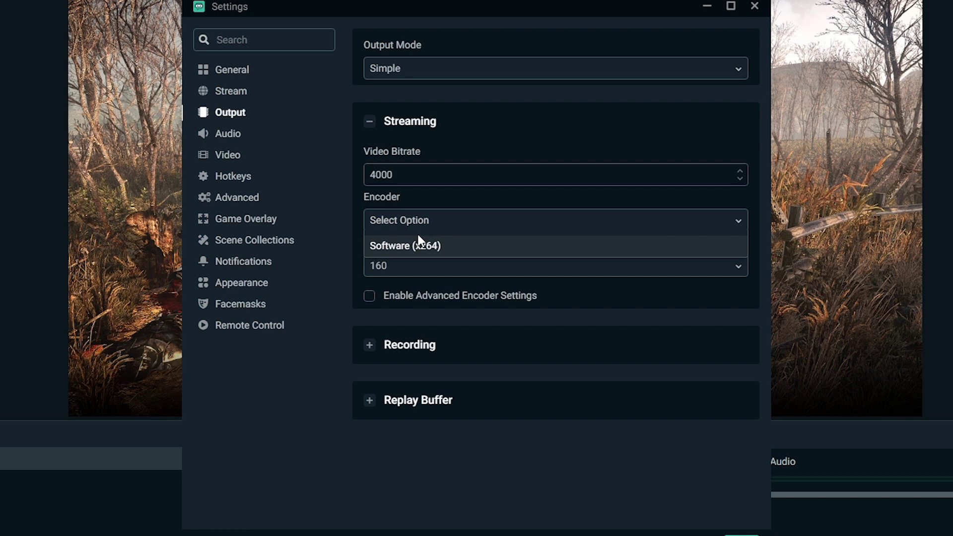
key("Return")
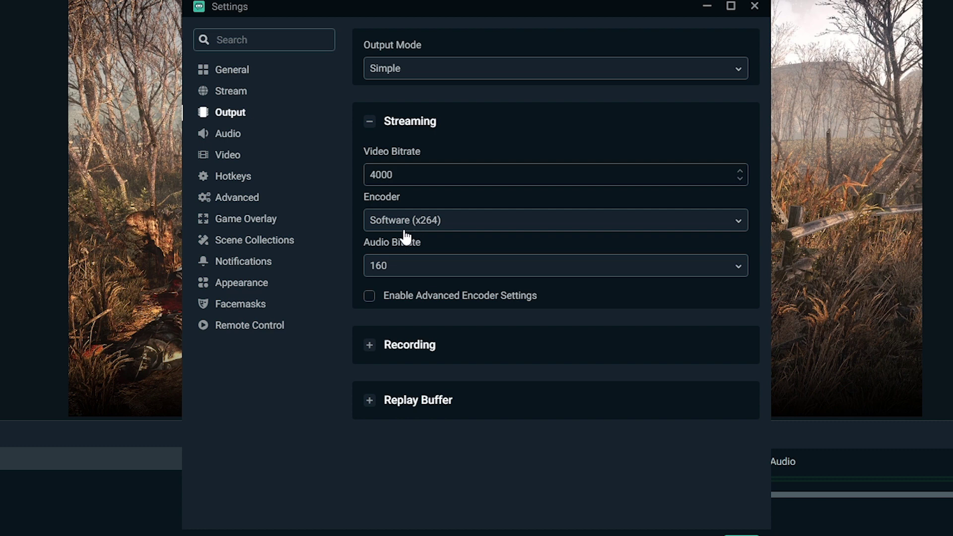
left_click(431, 218)
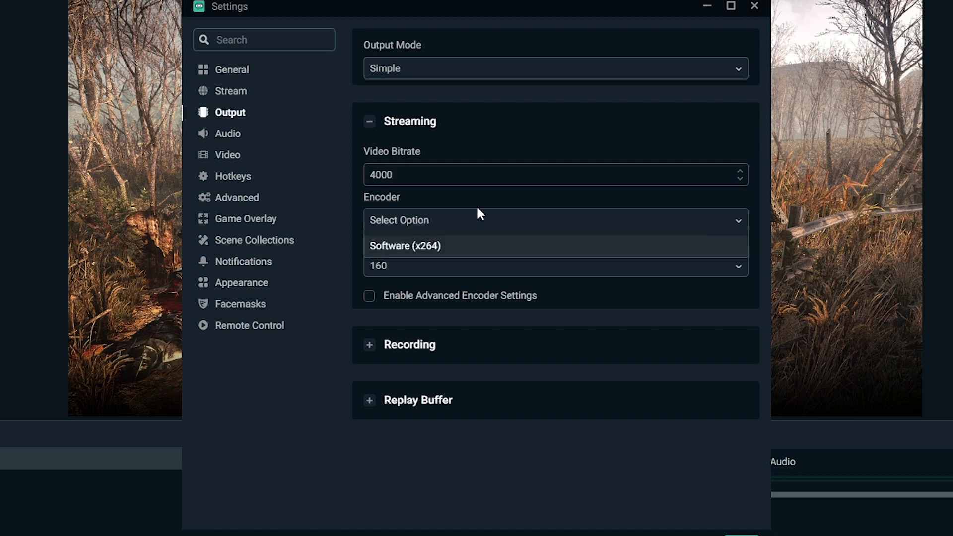
key("Return")
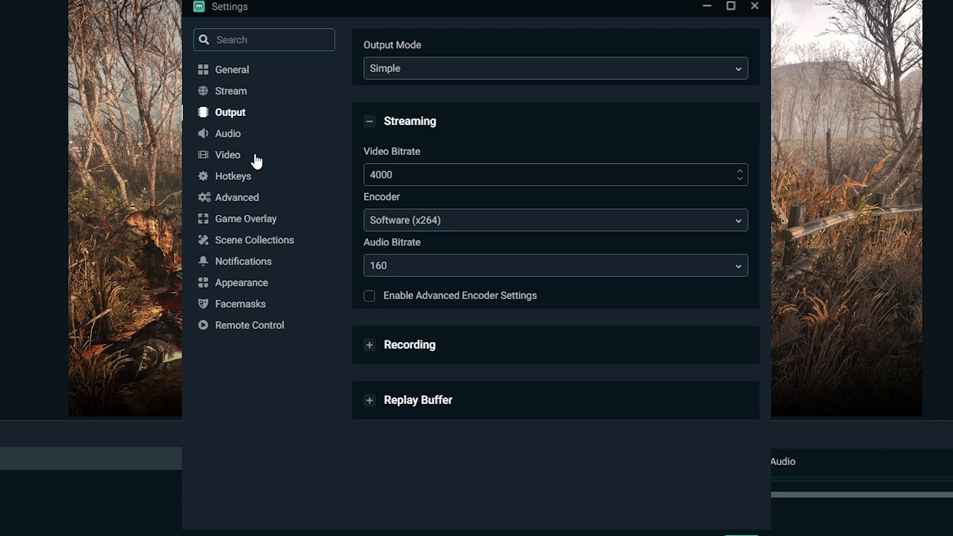
- In Audio settings, keep Default for Desktop Audio Device 1 and Mic/Auxiliary Device 1
left_click(258, 134)
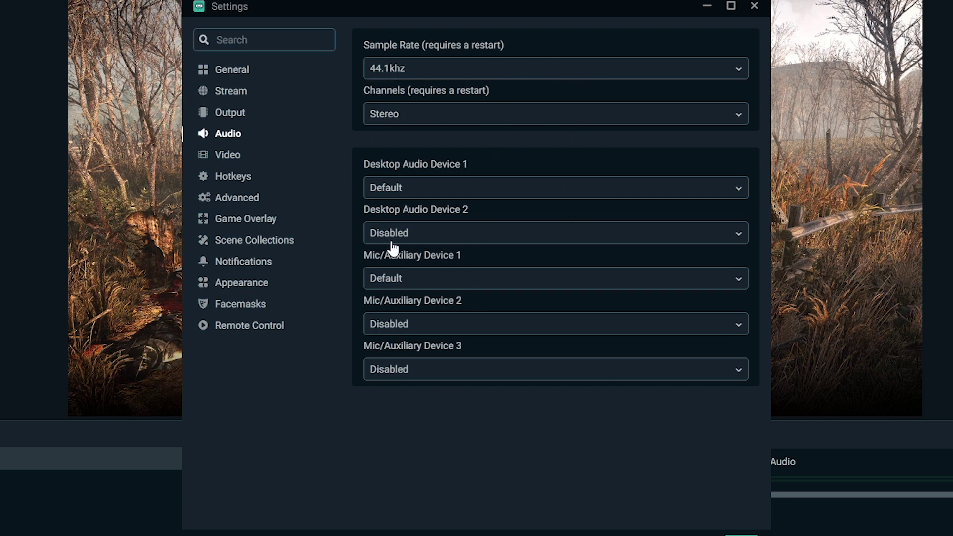
left_click(423, 188)
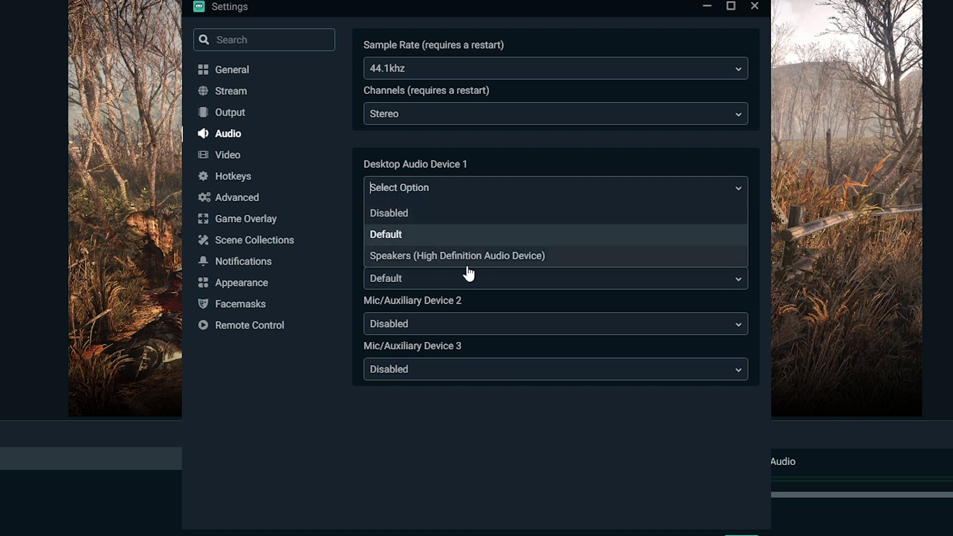
left_click(445, 174)
left_click(430, 287)
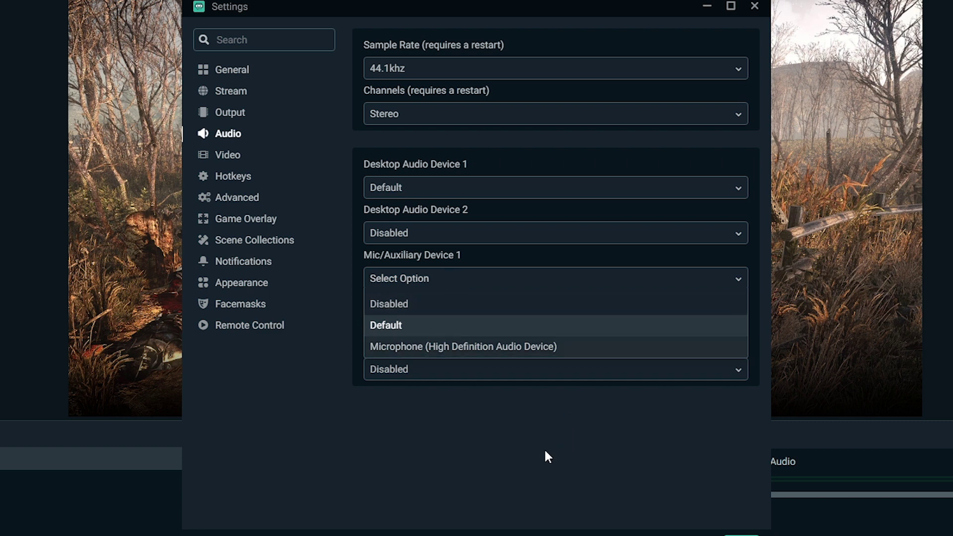
left_click(397, 325)
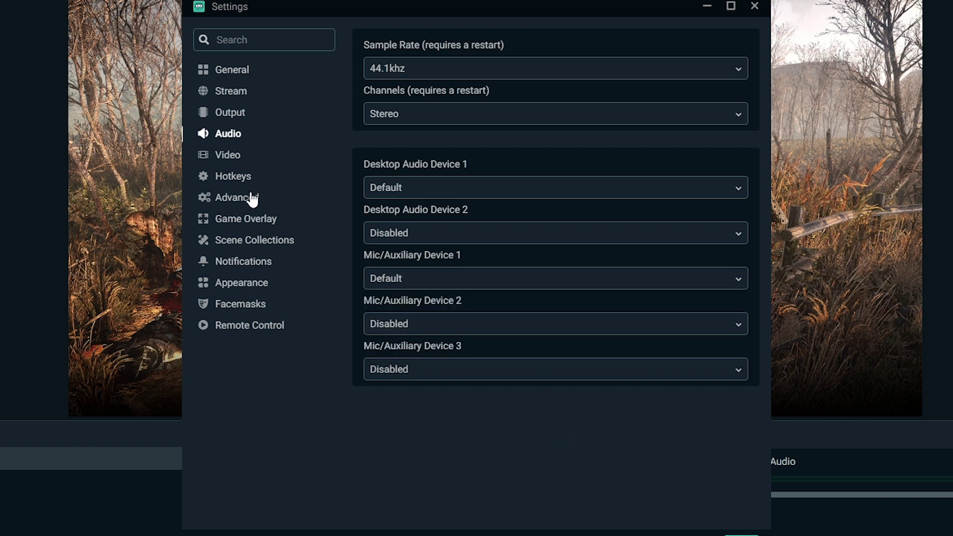
left_click(251, 201)
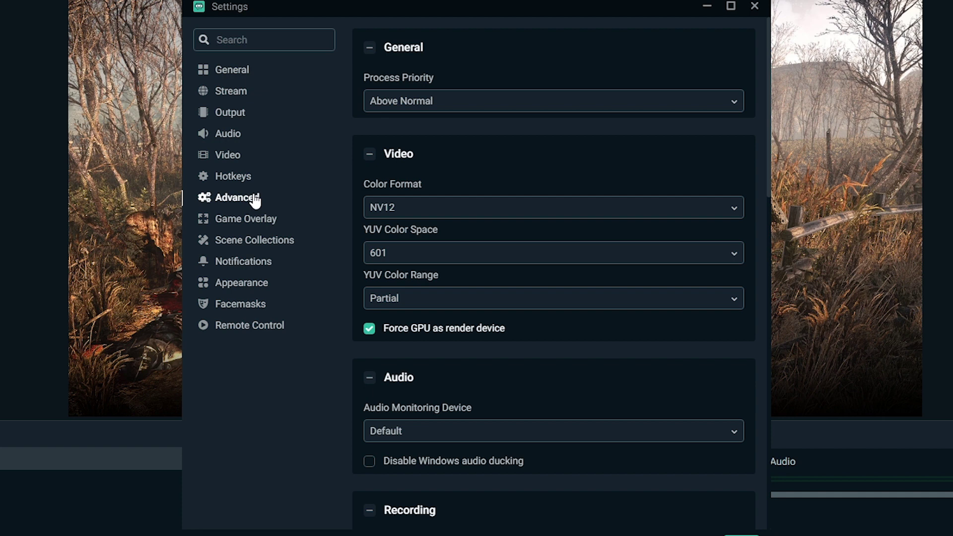
left_click(579, 102)
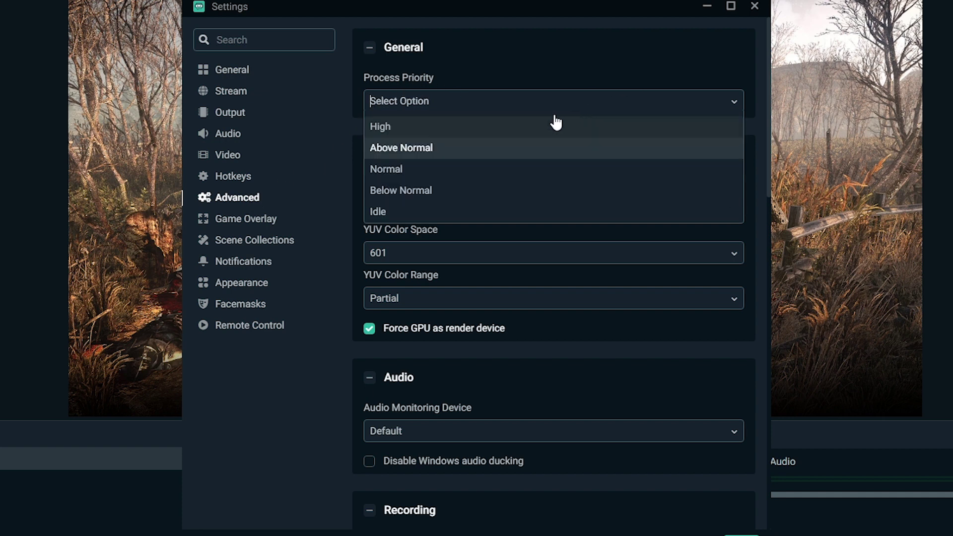
left_click(431, 169)
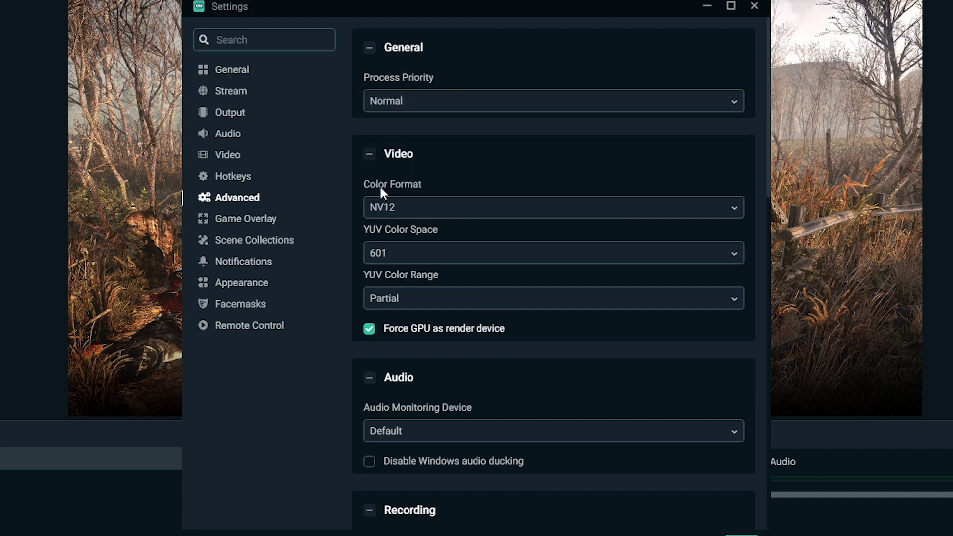
left_click(428, 102)
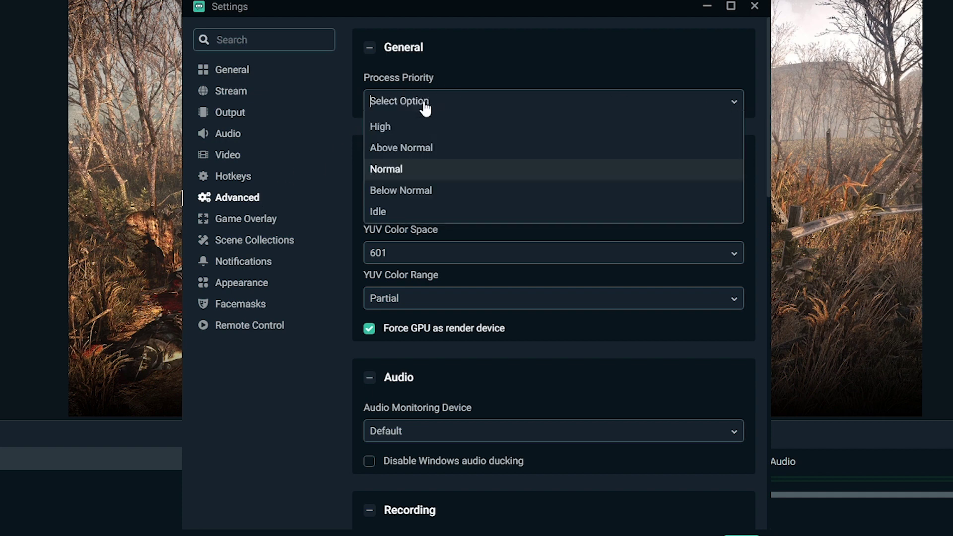
left_click(413, 149)
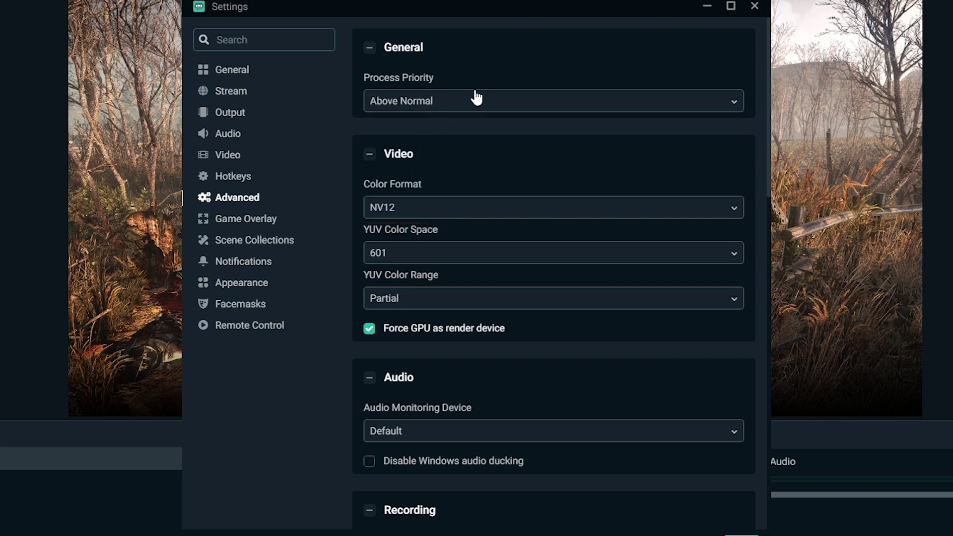